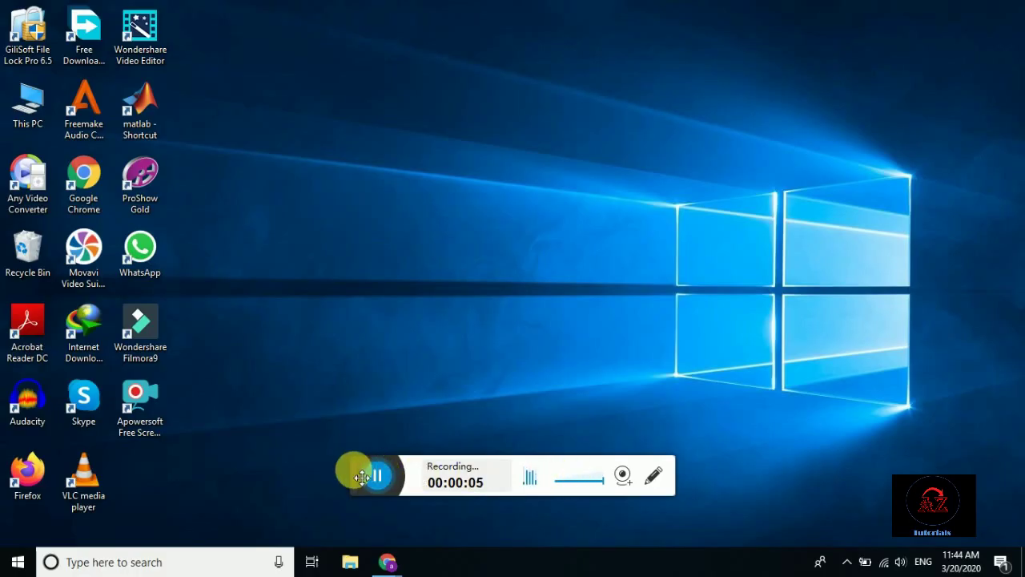
Step: Open the Bioinformatics Semester 1 People page and start inviting a student
mouse_move(361, 478)
left_mouse_down()
mouse_move(197, 505)
mouse_move(67, 481)
left_mouse_up()
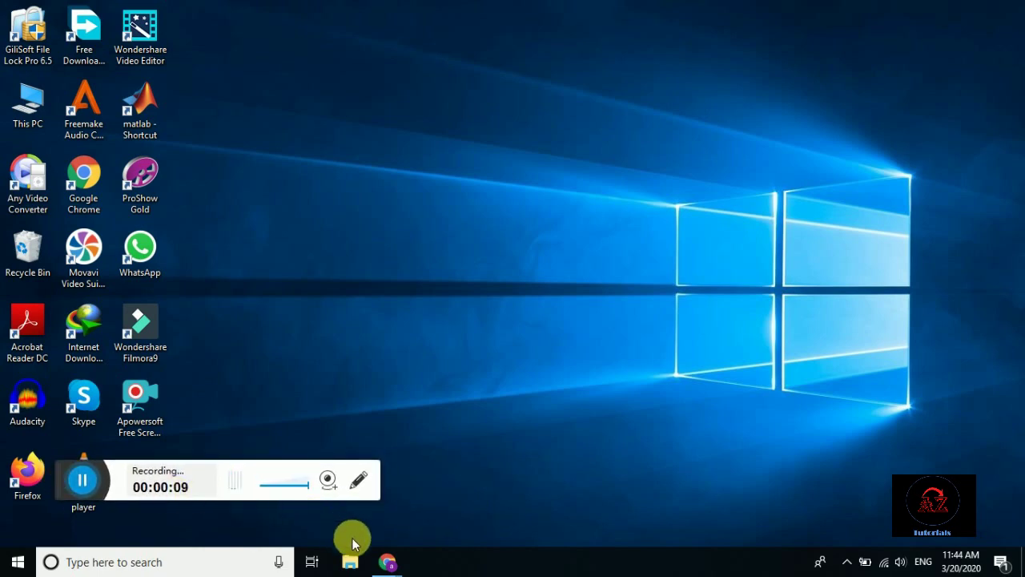
mouse_move(387, 561)
left_click(321, 517)
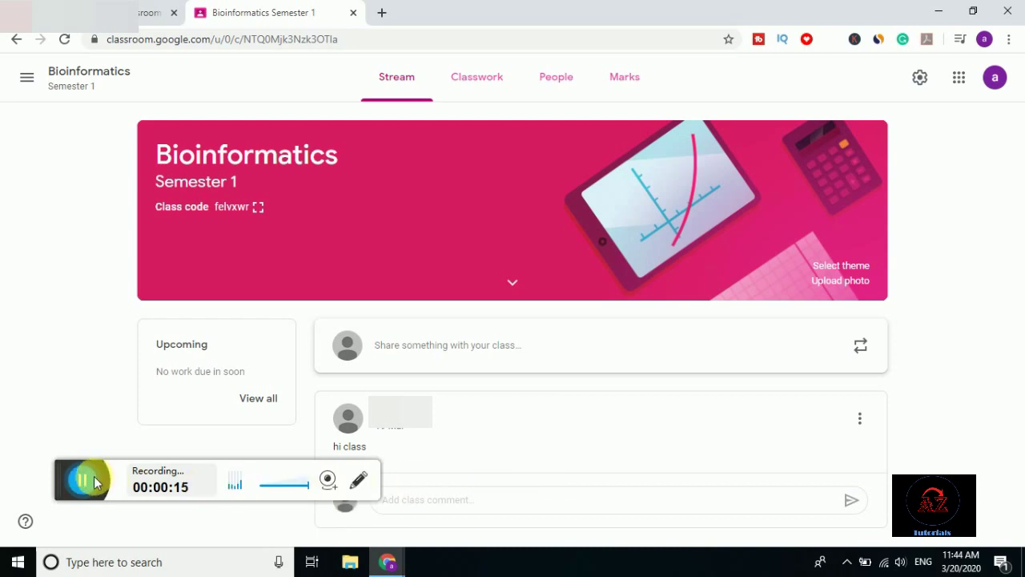
left_click_drag(66, 478, 24, 487)
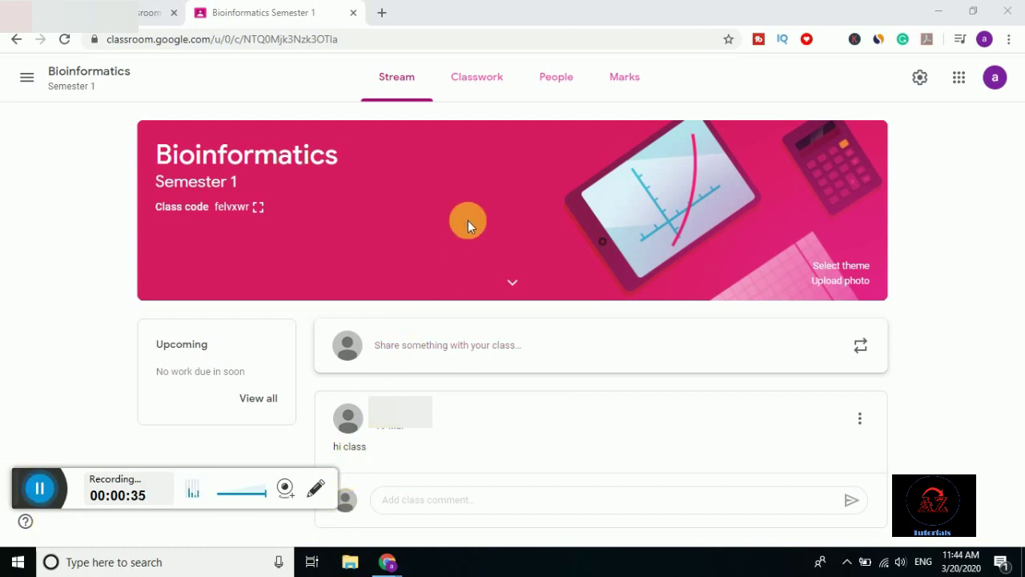
left_click(558, 78)
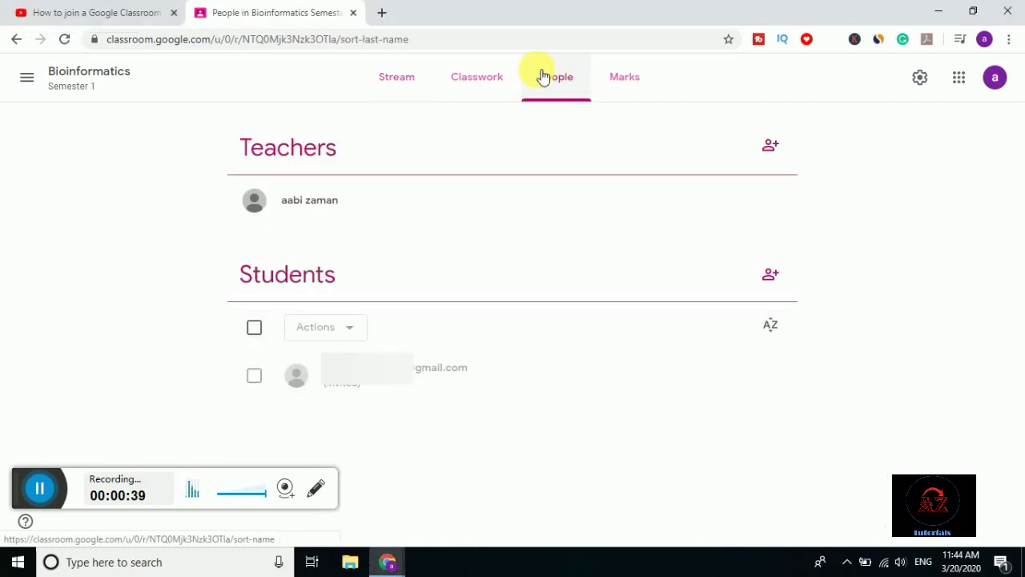
left_click(770, 275)
Step: In the student's Gmail, open the Bioinformatics Semester 1 invitation email and accept it
left_click(607, 468)
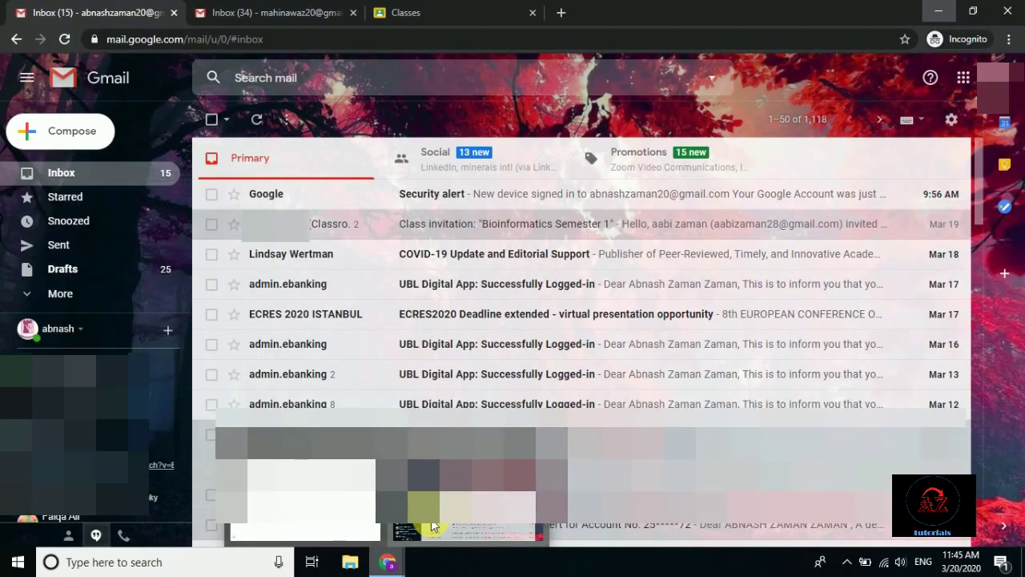
left_click(432, 526)
mouse_move(318, 228)
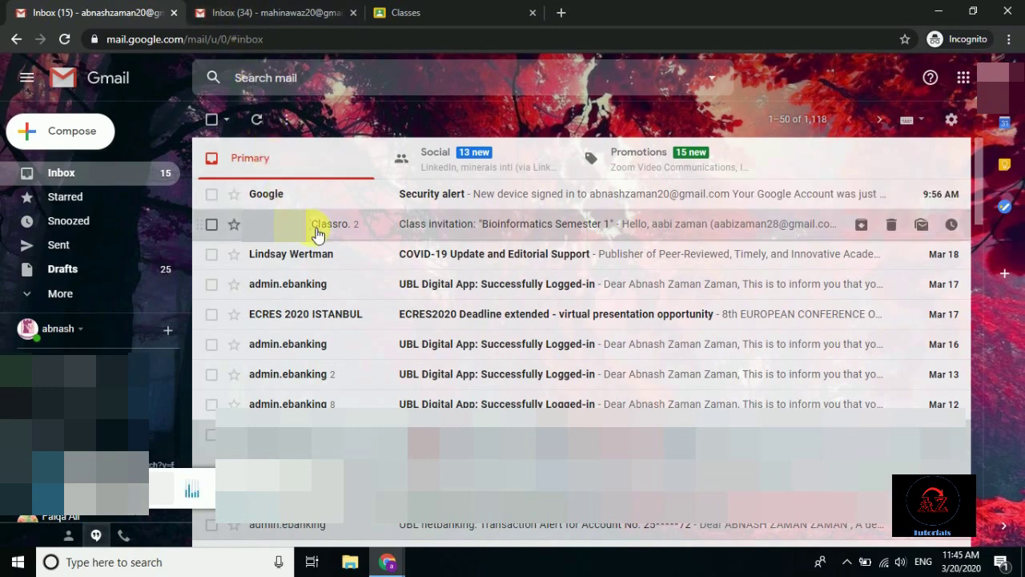
left_click(341, 227)
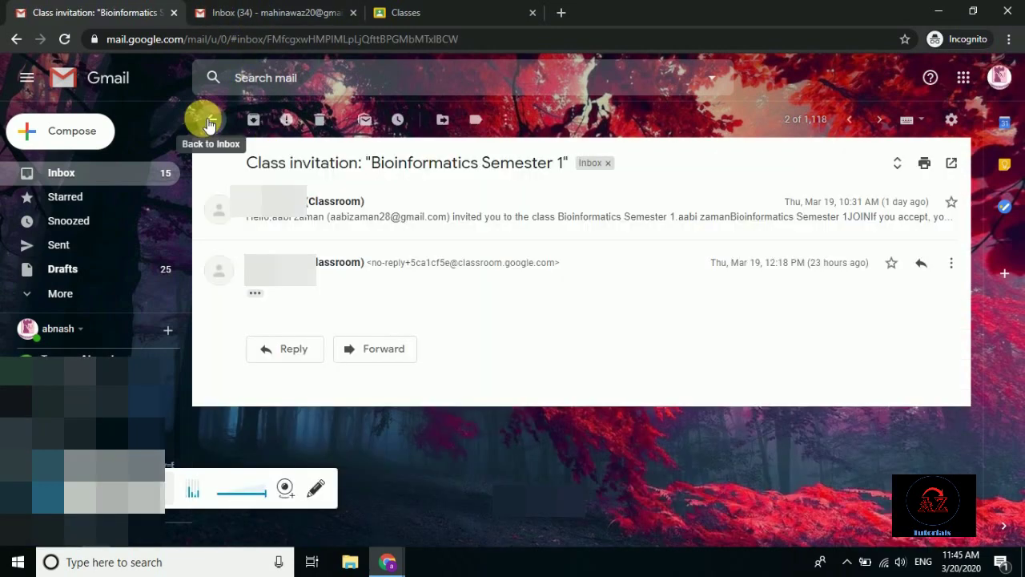
left_click(287, 222)
scroll(527, 307, "down", 2)
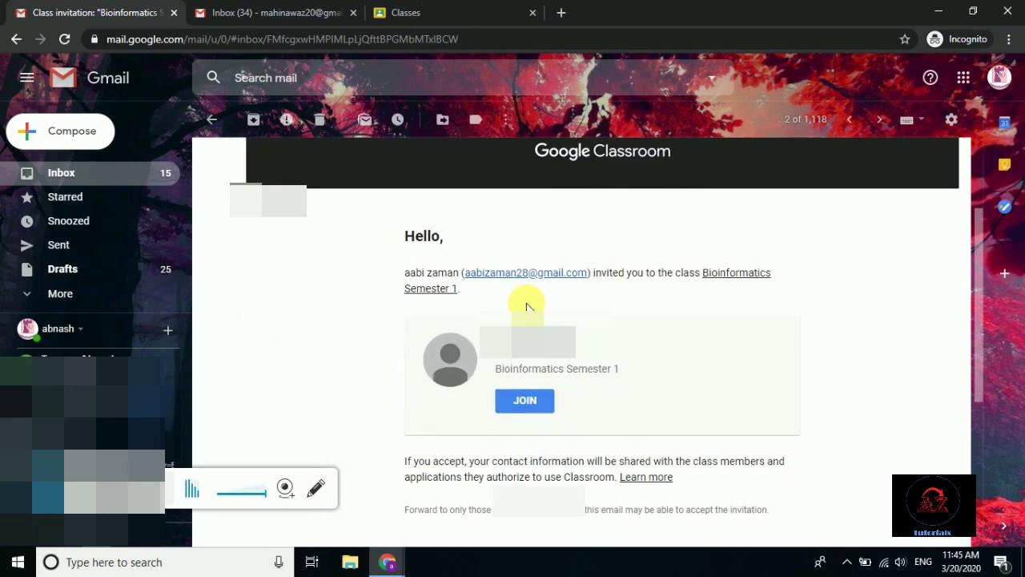
left_click(531, 399)
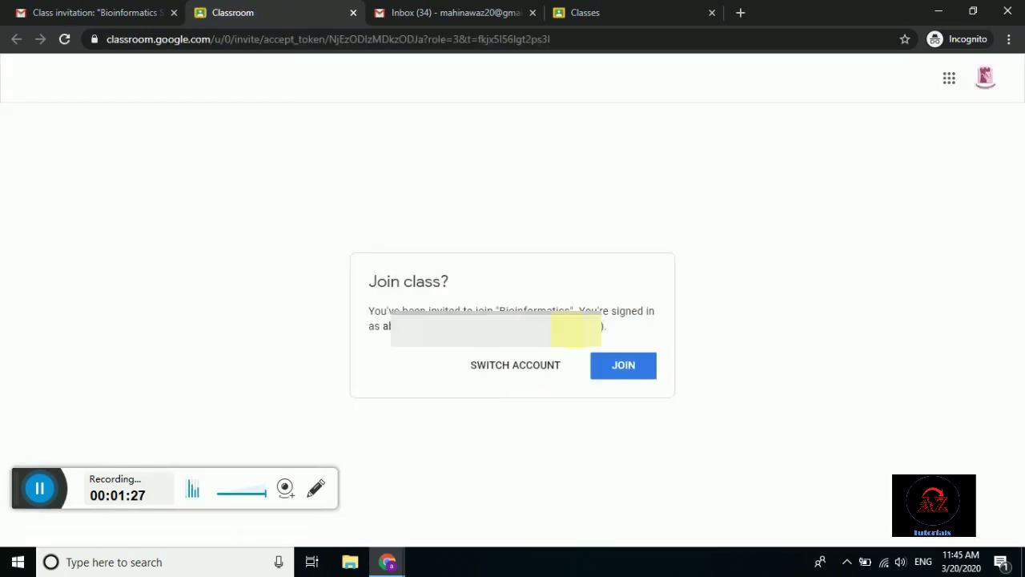
Step: Confirm joining Bioinformatics Semester 1 and continue into the class stream as the student
left_click(619, 369)
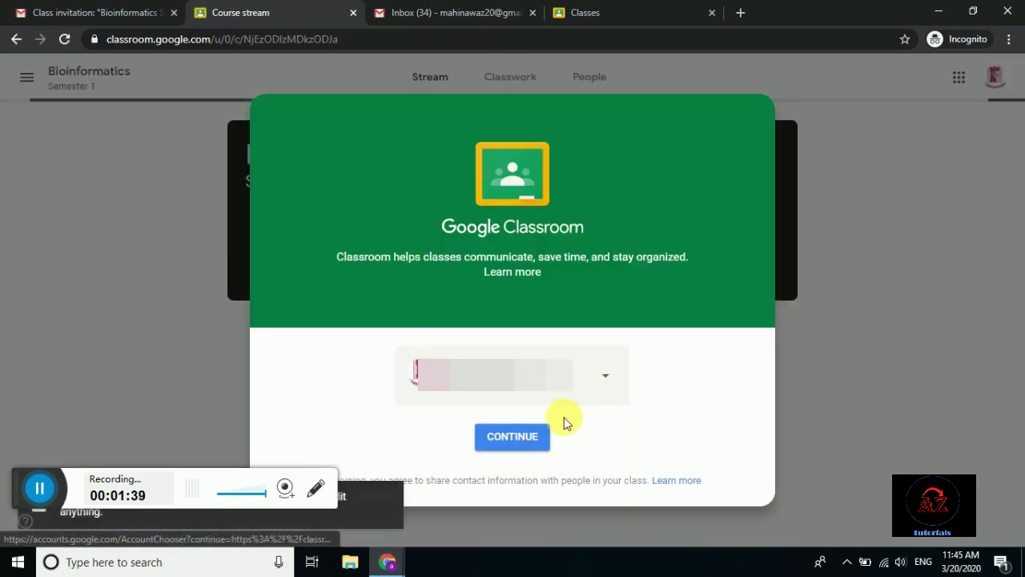
left_click(525, 443)
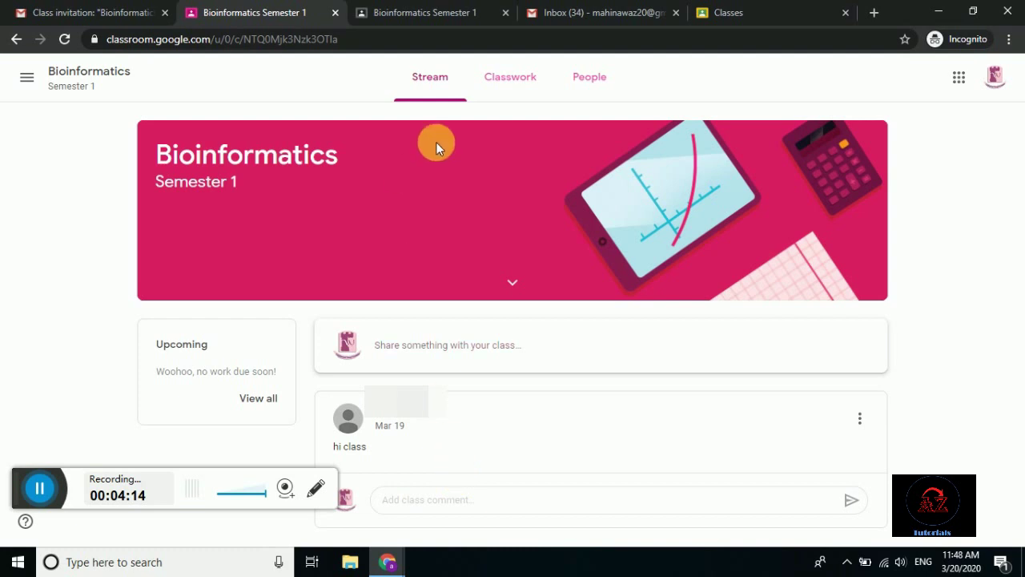
Step: Check the student's Classwork and Stream, then close the teacher's invite form and progress tip
left_click(514, 76)
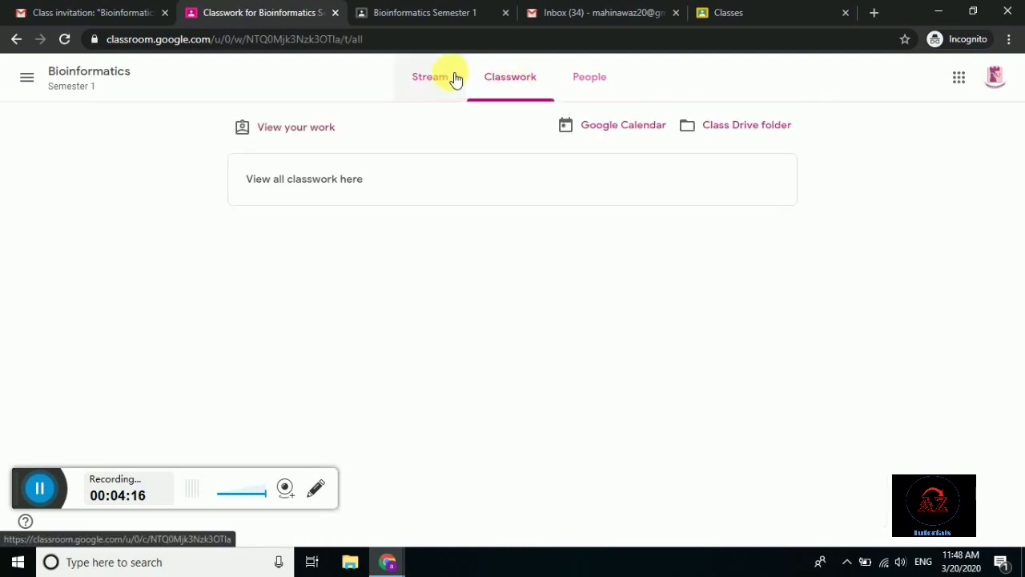
left_click(454, 77)
mouse_move(387, 561)
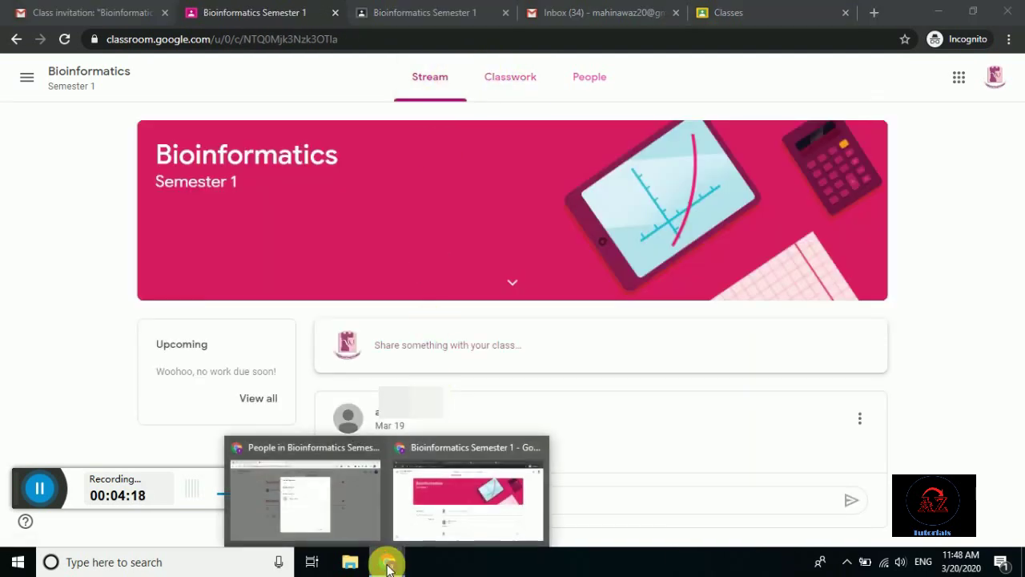
left_click(338, 513)
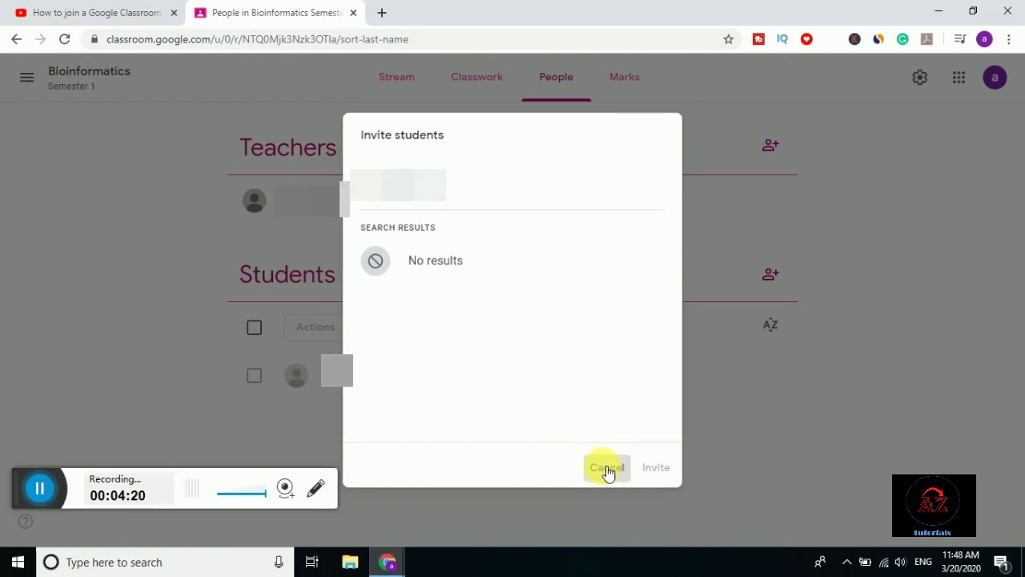
left_click(607, 469)
left_click(66, 40)
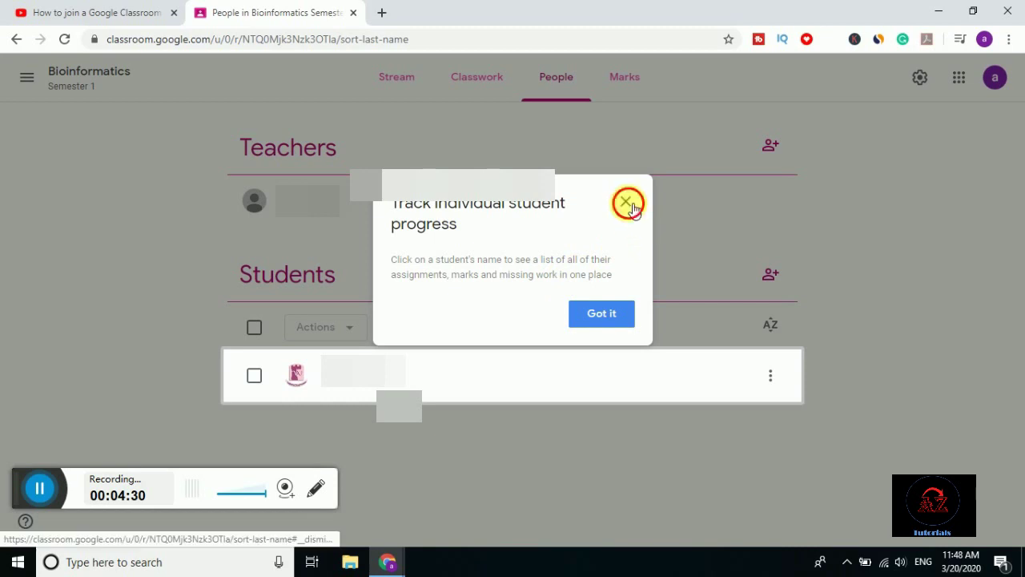
left_click(625, 201)
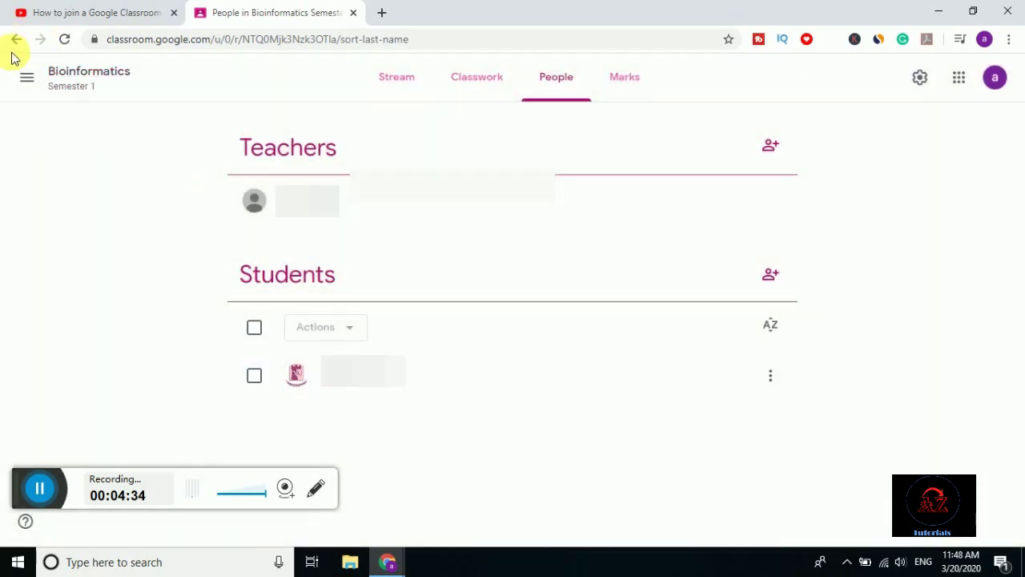
left_click(400, 84)
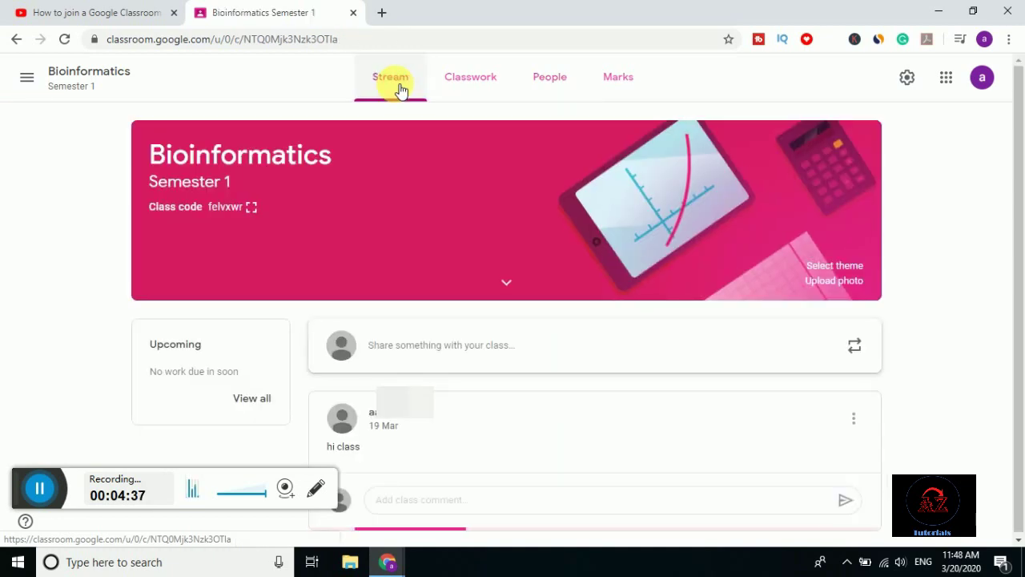
left_click(258, 207)
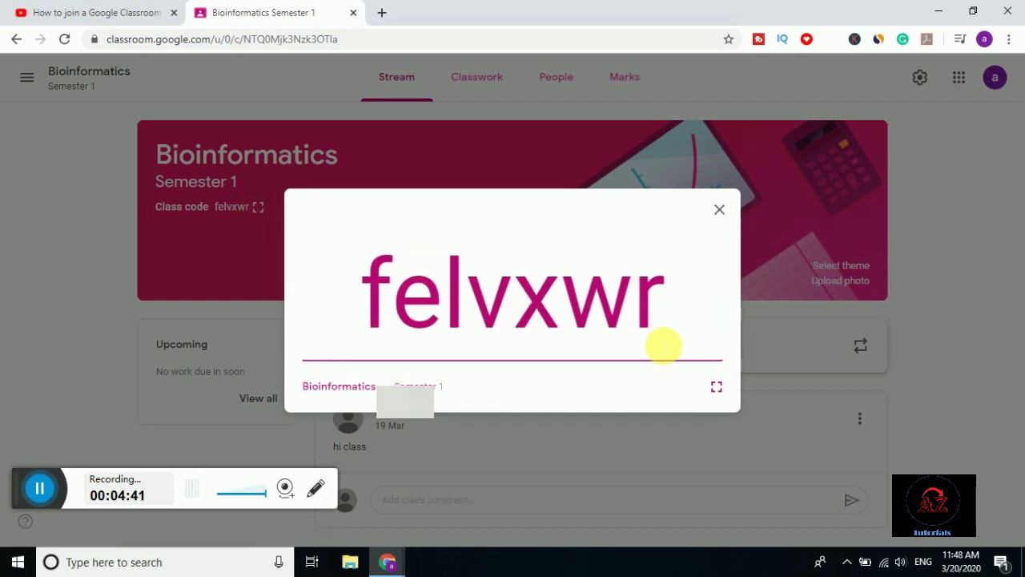
left_click_drag(670, 319, 371, 317)
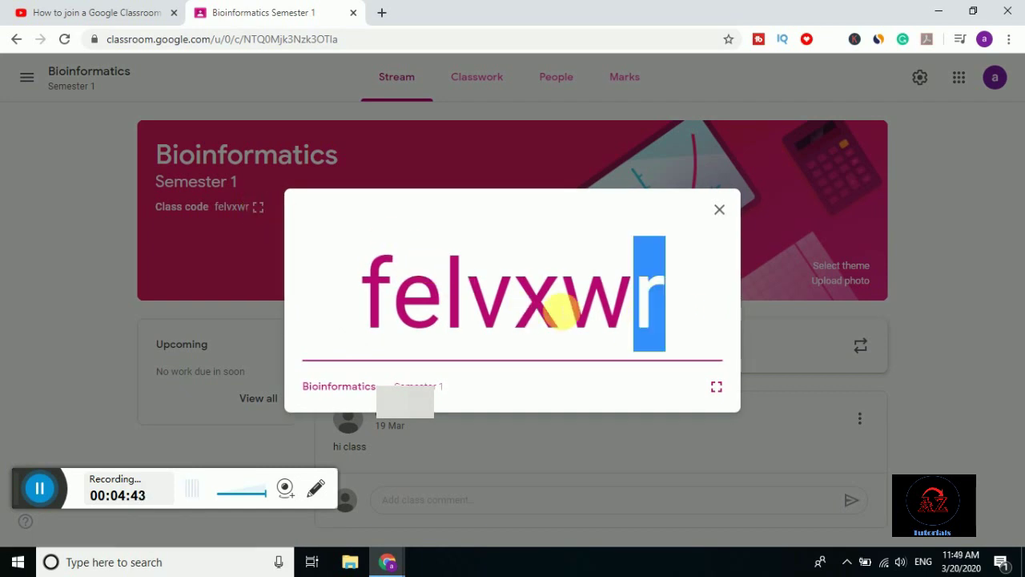
right_click(370, 316)
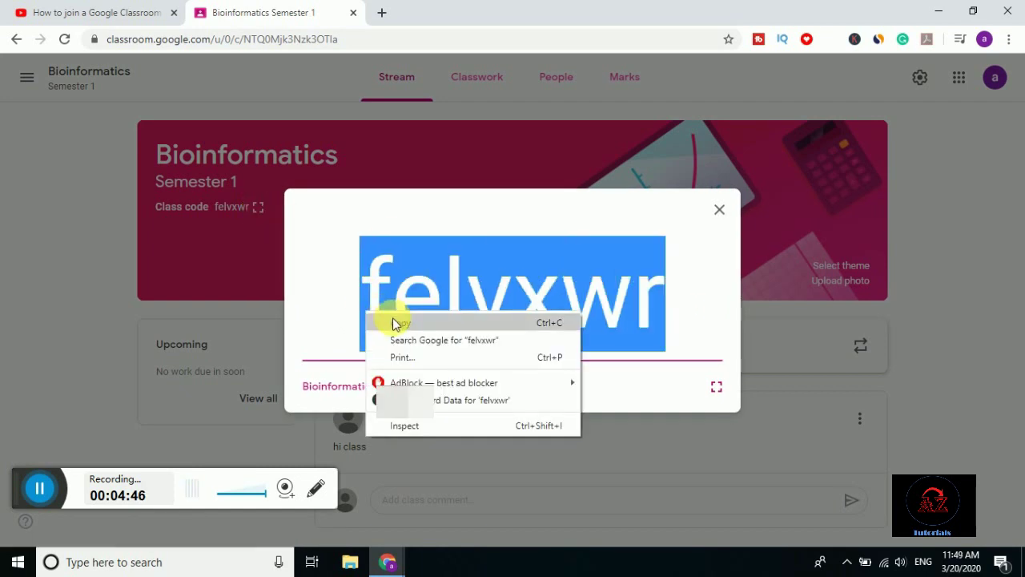
left_click(395, 323)
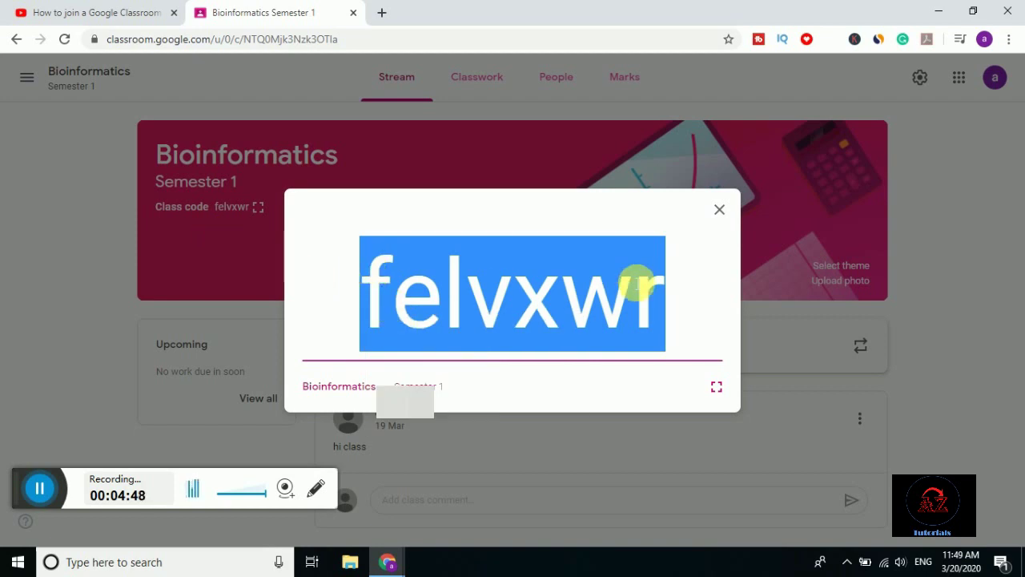
left_click(719, 210)
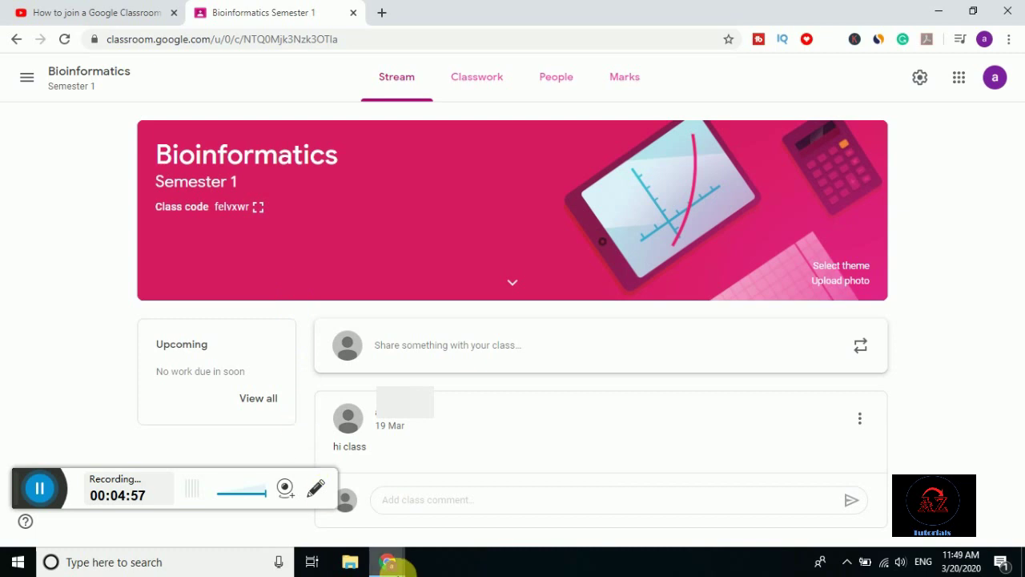
mouse_move(387, 562)
left_click(425, 501)
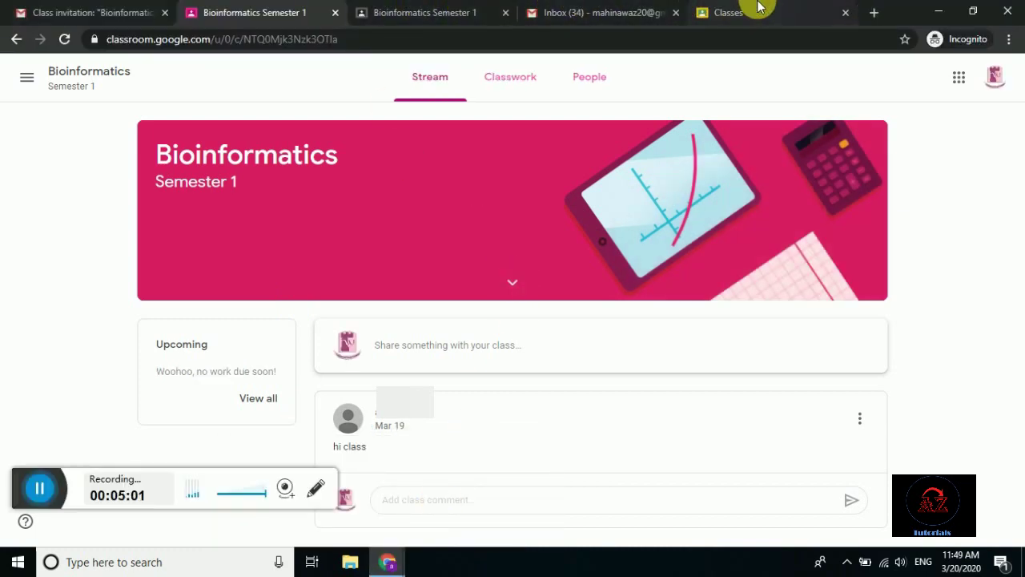
left_click(717, 8)
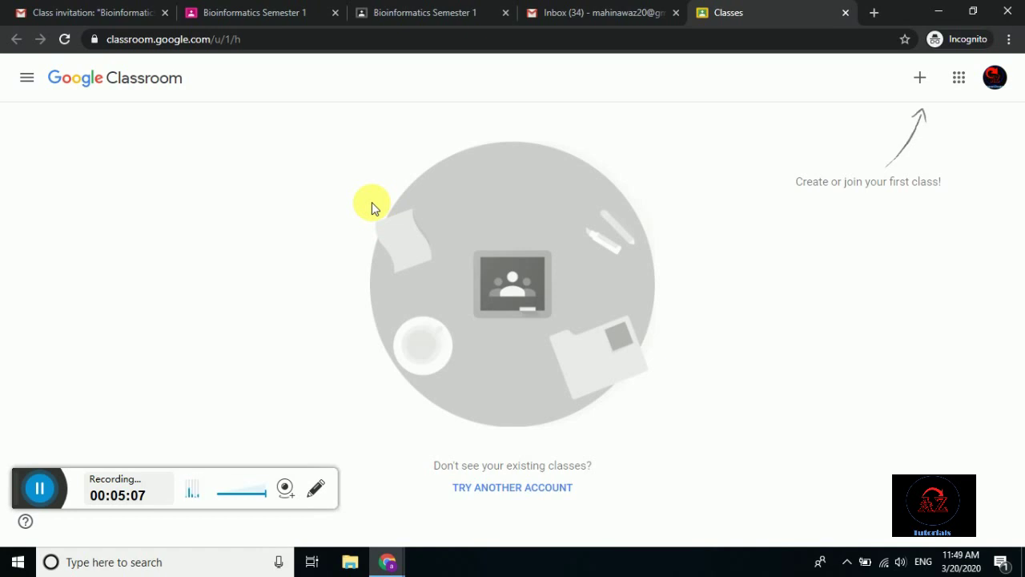
left_click(922, 80)
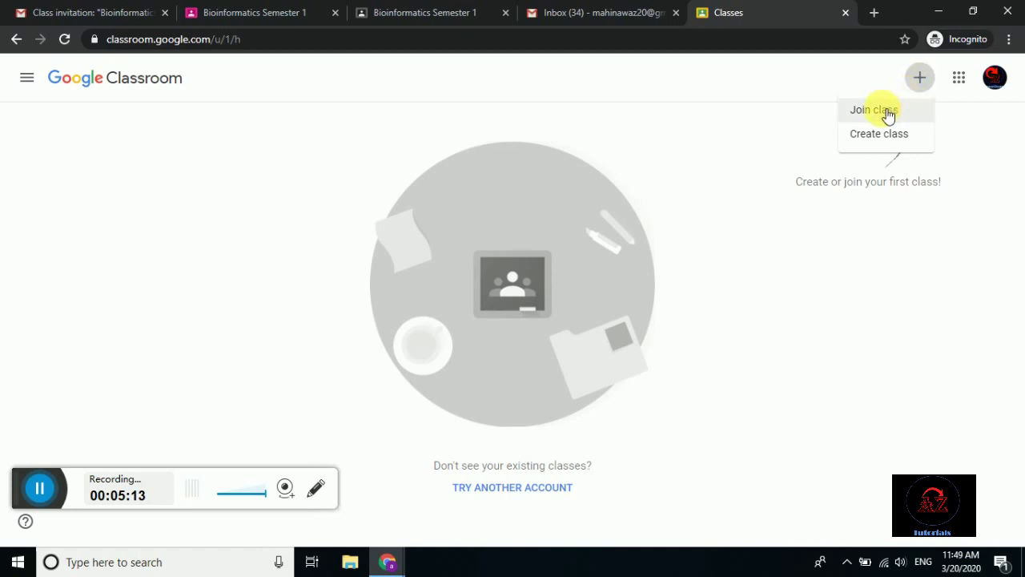
left_click(886, 117)
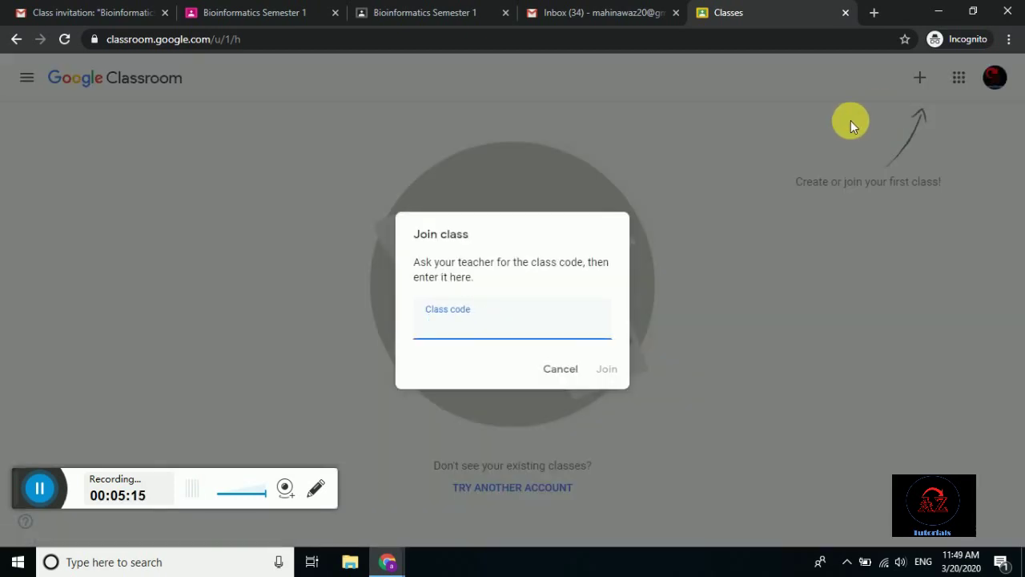
right_click(526, 329)
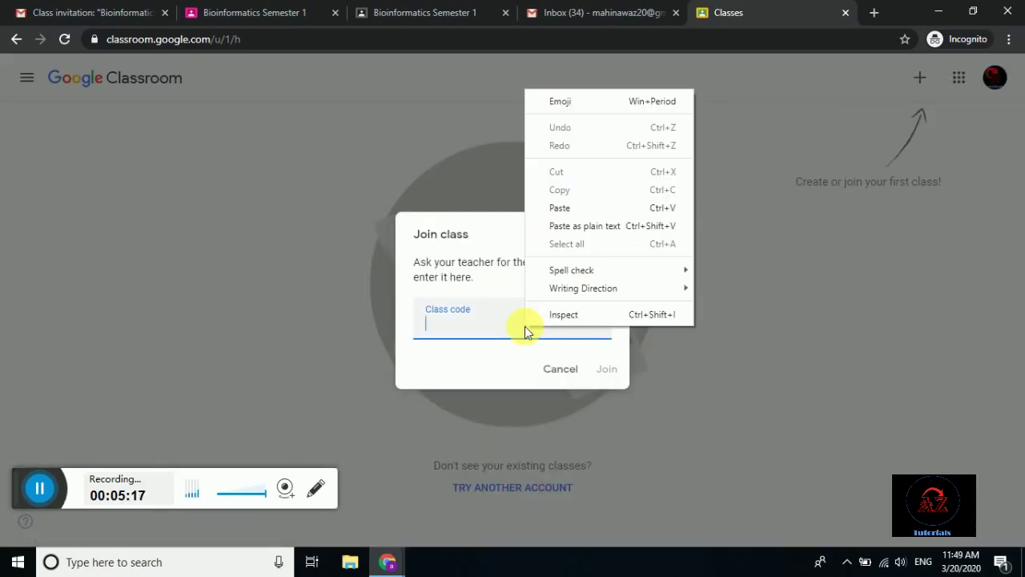
left_click(559, 207)
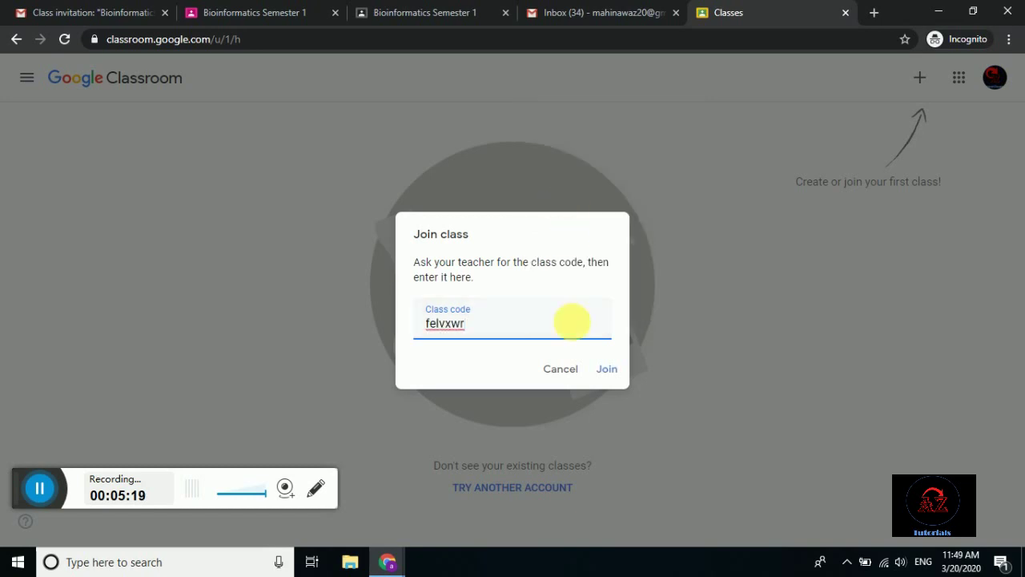
left_click(614, 377)
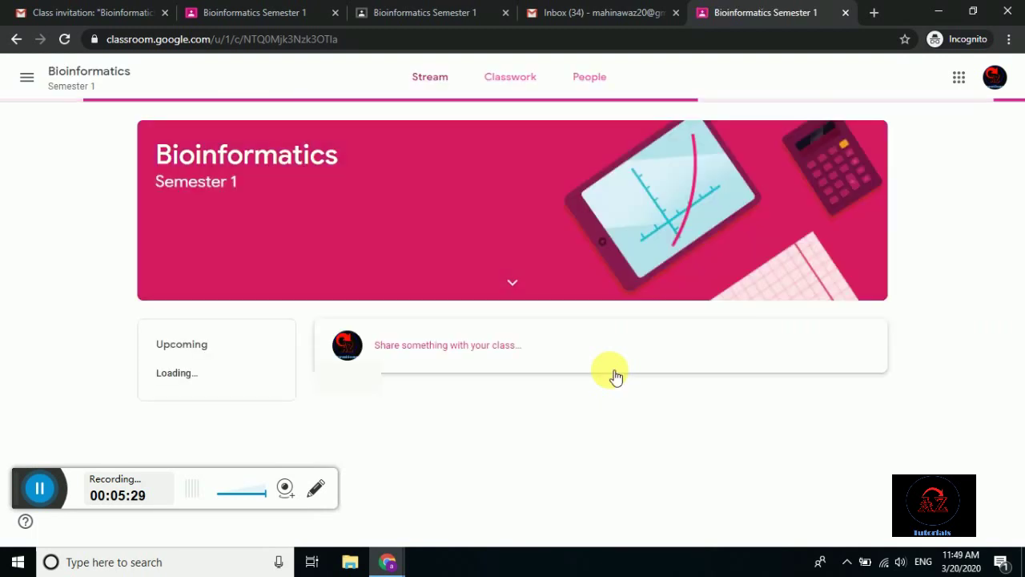
Step: Check the teacher's People page, where both students are listed under Students
left_click(389, 560)
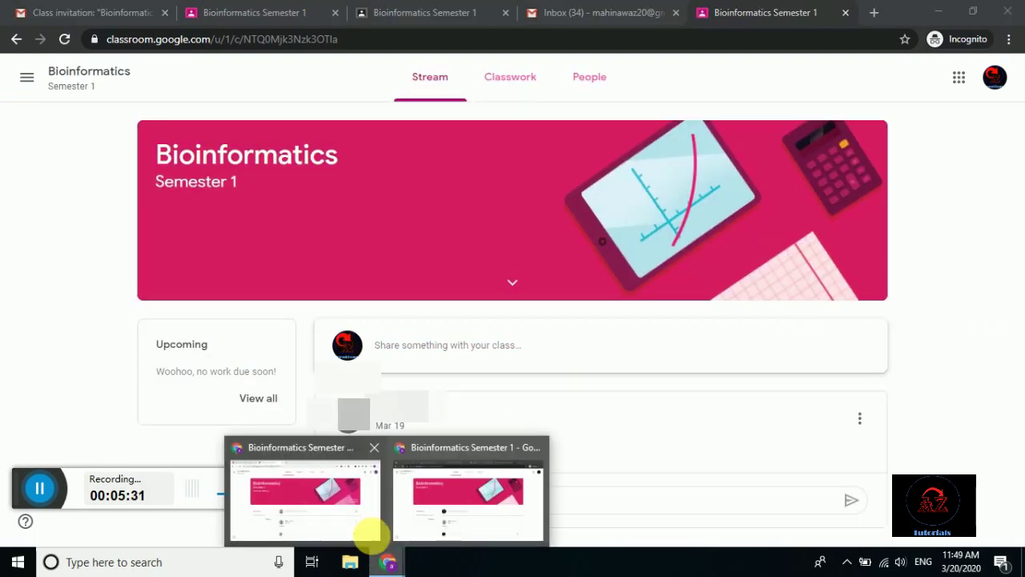
left_click(318, 513)
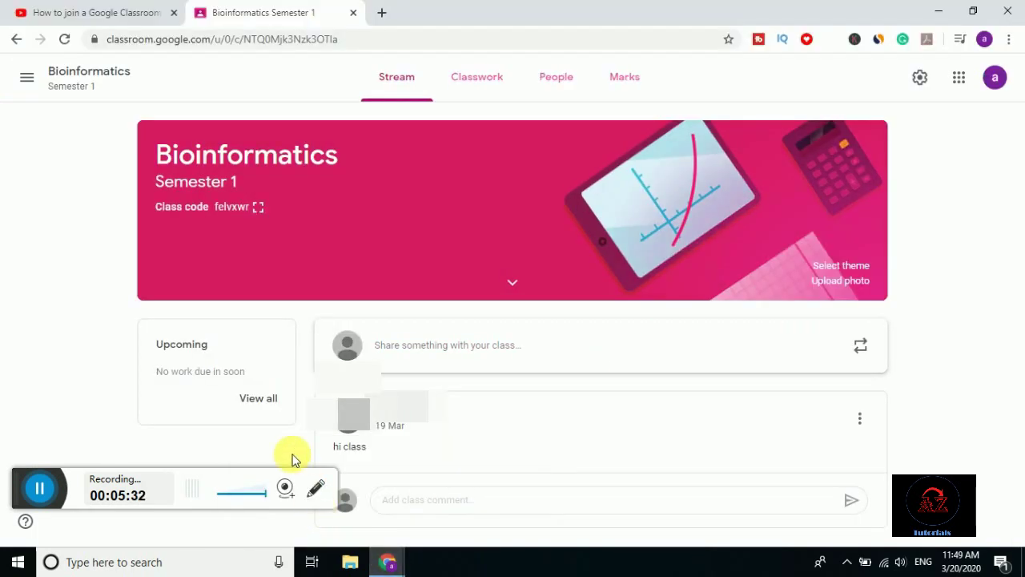
left_click(556, 85)
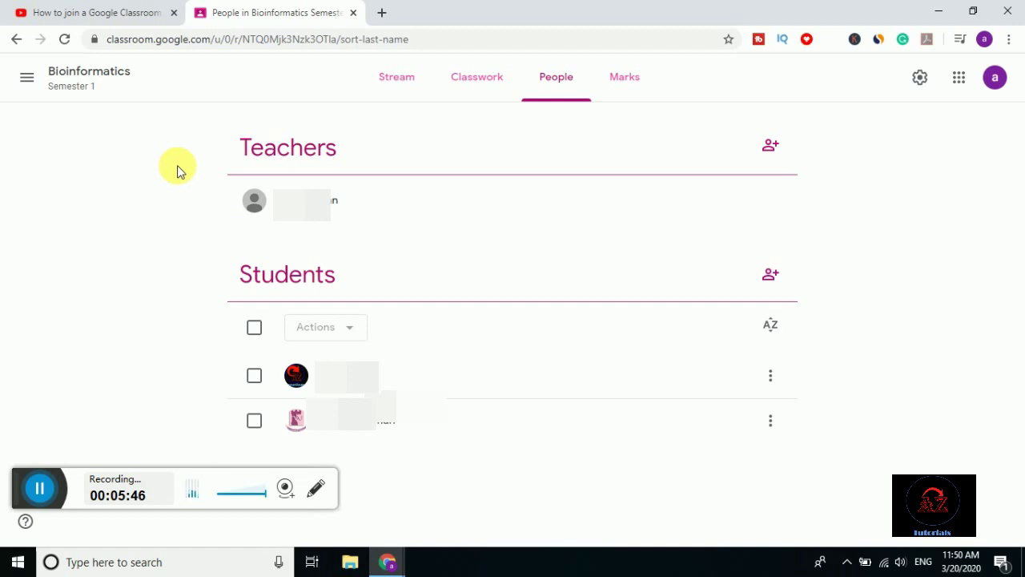
left_click(286, 487)
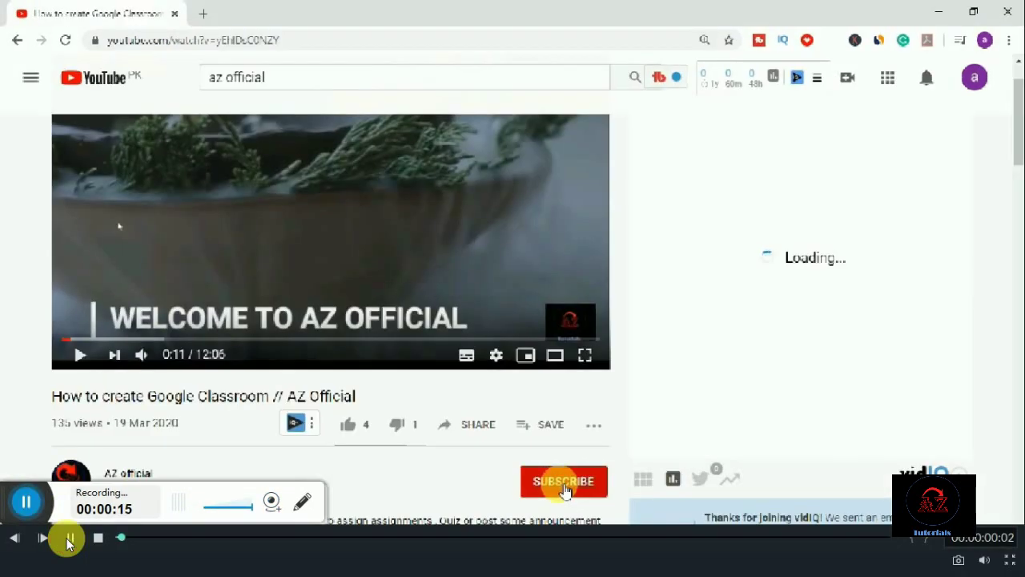
Step: Subscribe to the AZ Official channel with notifications set to All
left_click(565, 487)
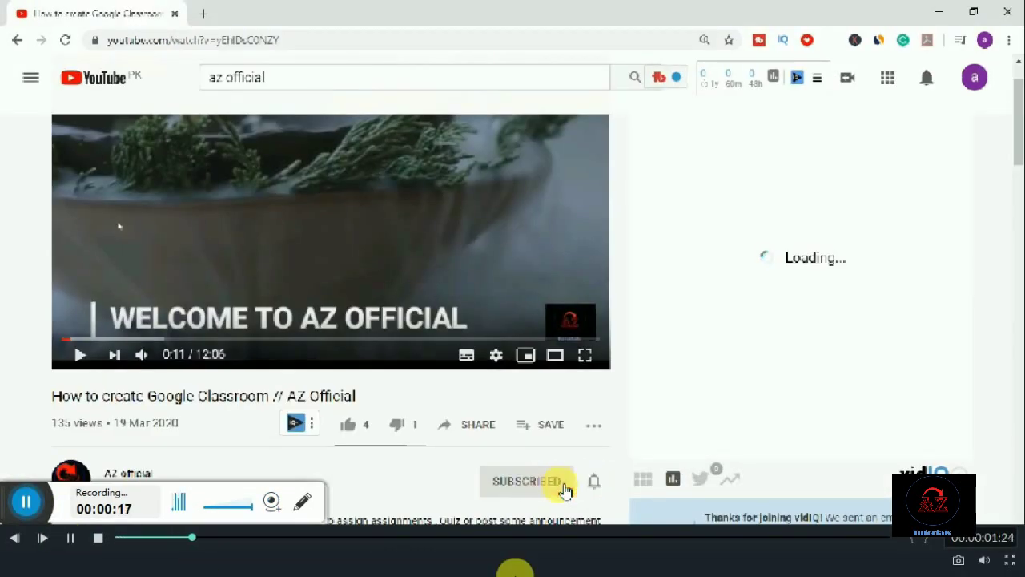
left_click(599, 484)
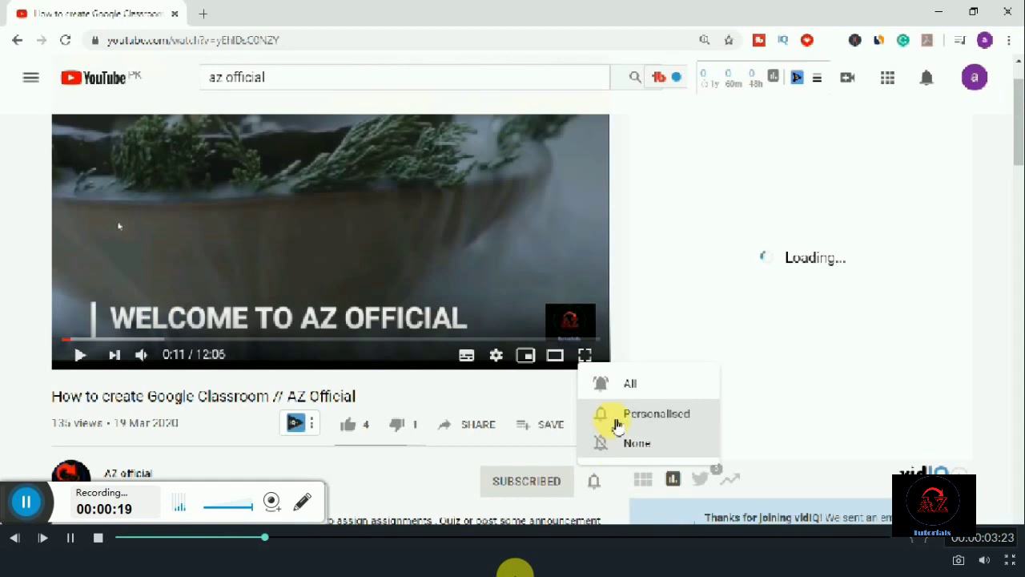
left_click(628, 392)
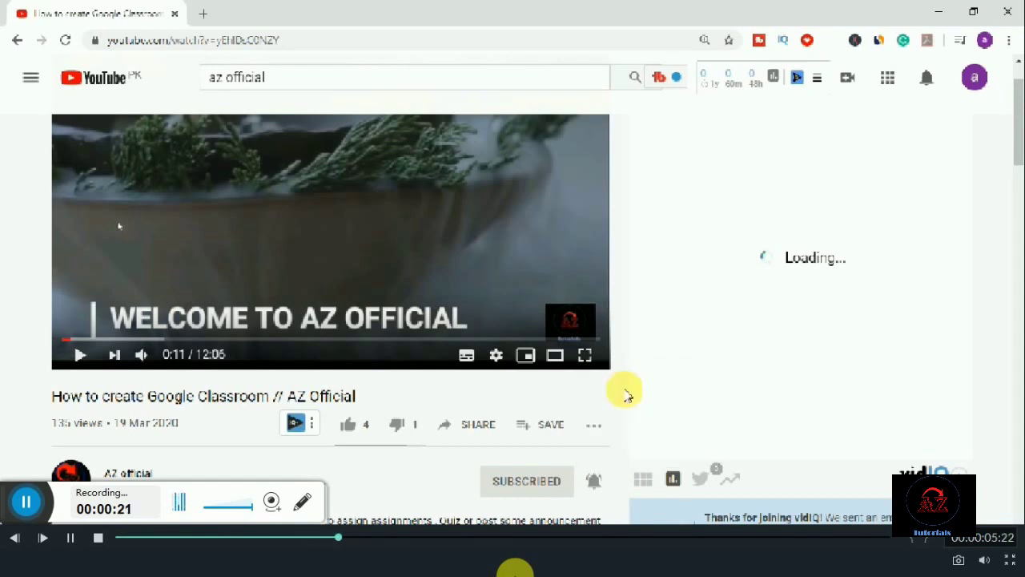